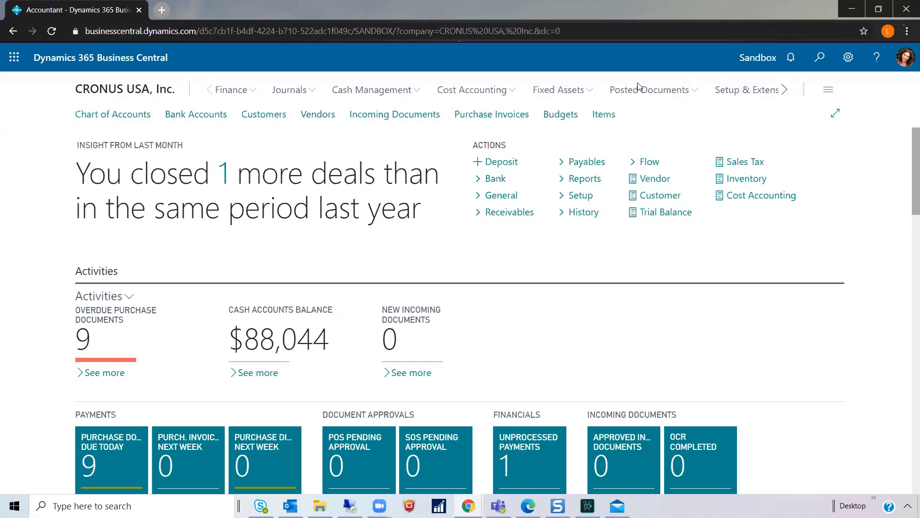
# Open the Chart of Accounts list for CRONUS USA, Inc. from the Accountant home page
pyautogui.click(123, 121)
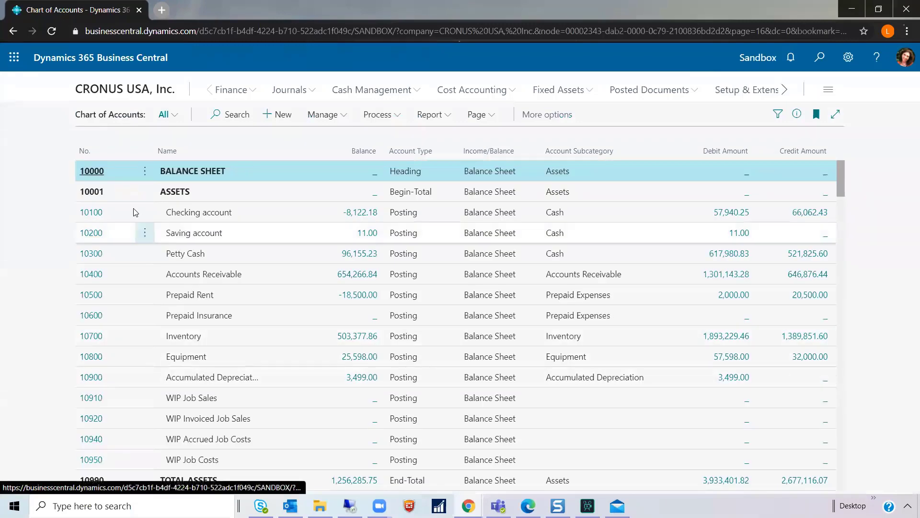
# Inspect account 10100 Checking's Balance Sheet, Assets and Cash classification without changing anything
pyautogui.click(95, 218)
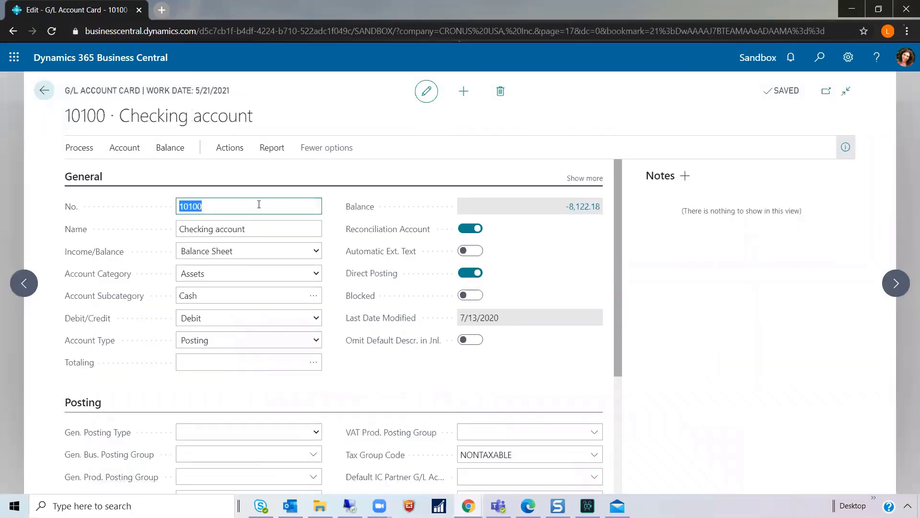
pyautogui.click(266, 252)
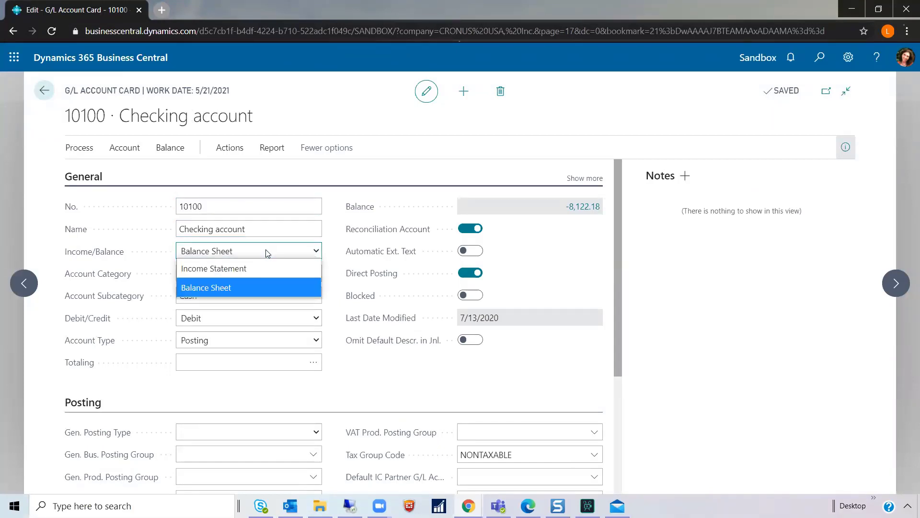
pyautogui.click(263, 273)
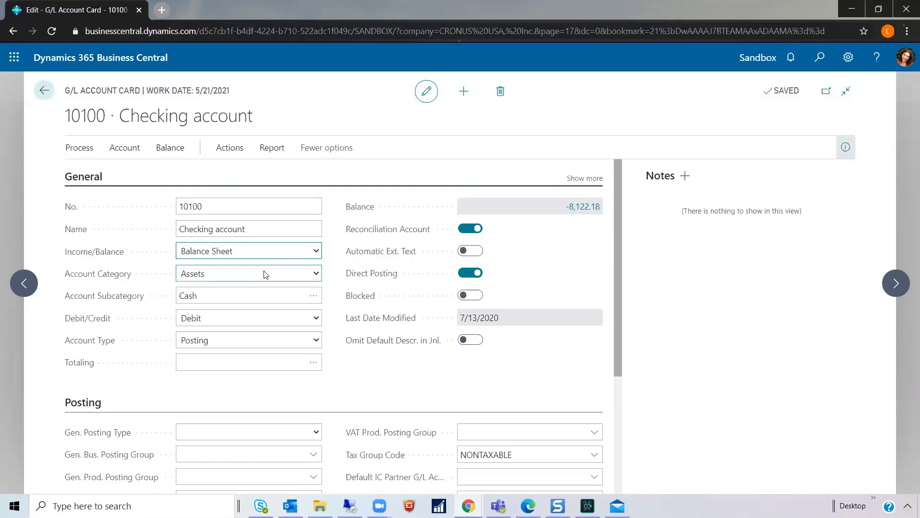
pyautogui.click(265, 273)
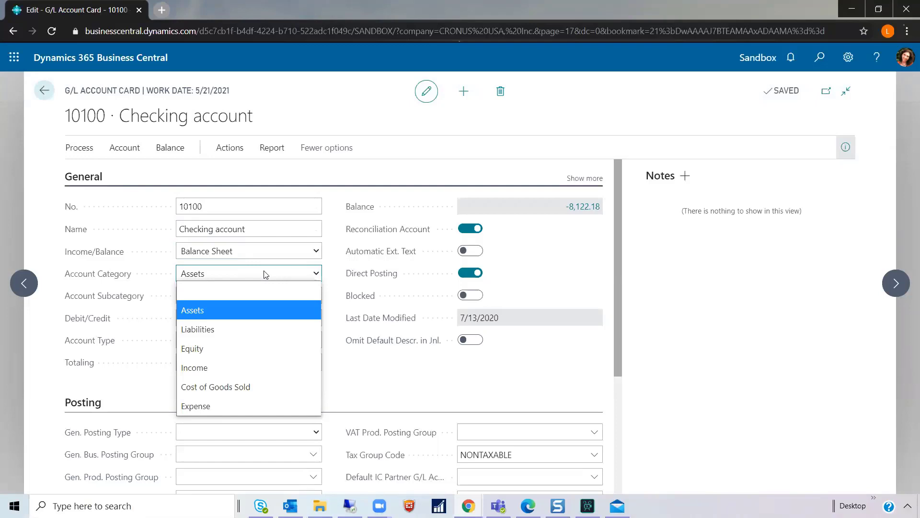
pyautogui.click(265, 274)
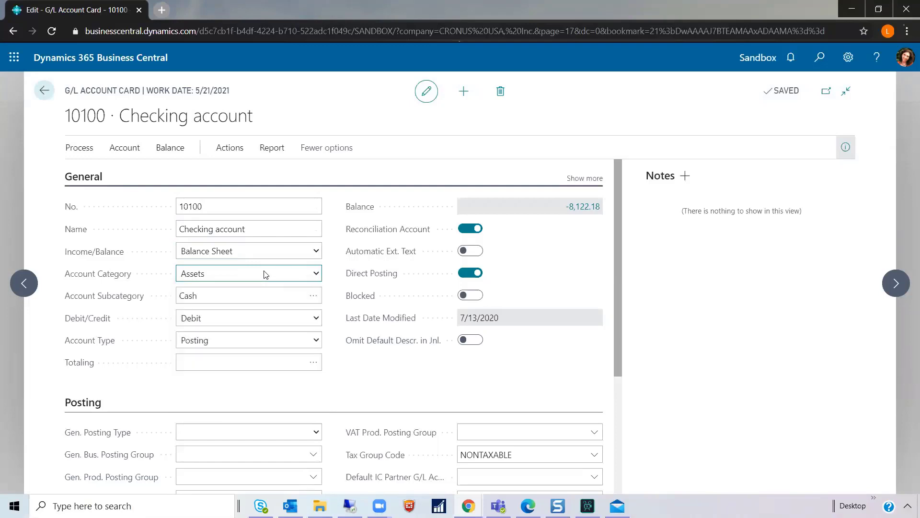
pyautogui.click(290, 295)
pyautogui.click(318, 301)
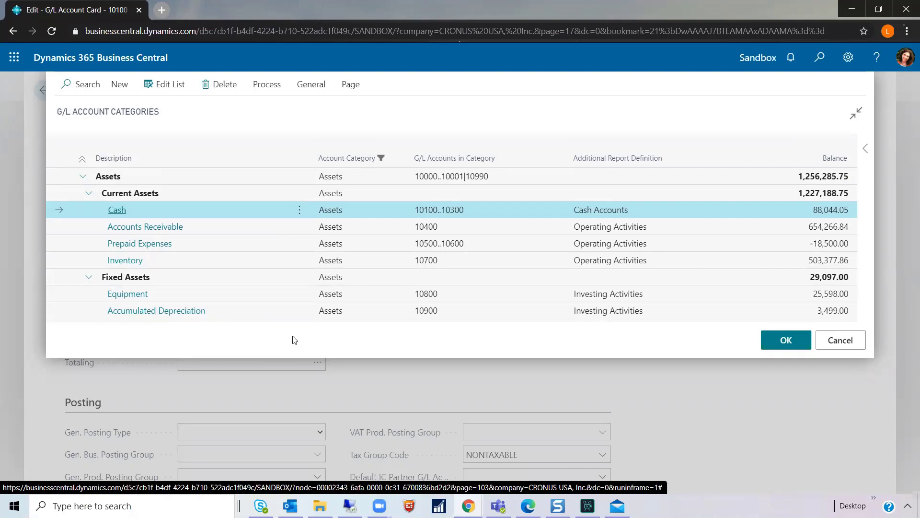
pyautogui.click(863, 343)
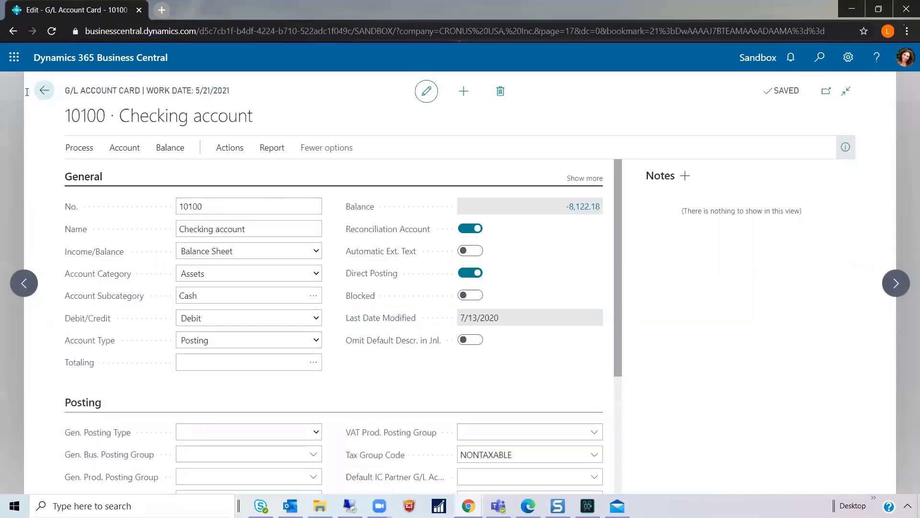
# Go back to the Chart of Accounts, open Account Schedules and select M-BALANCE Balance Sheet
pyautogui.click(44, 90)
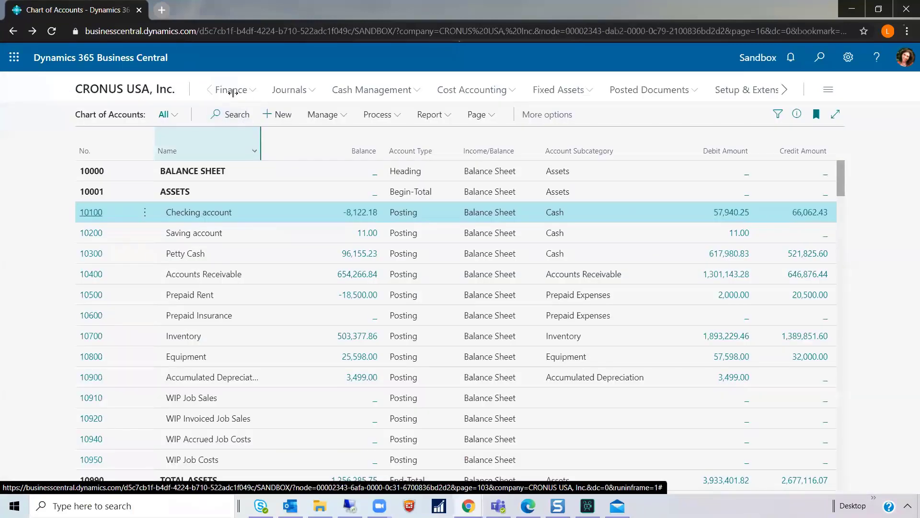
pyautogui.click(231, 91)
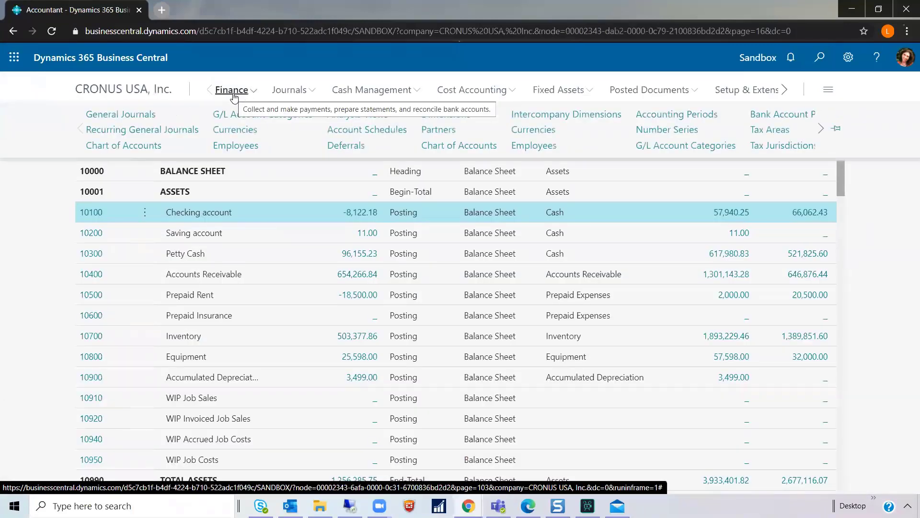
pyautogui.click(337, 130)
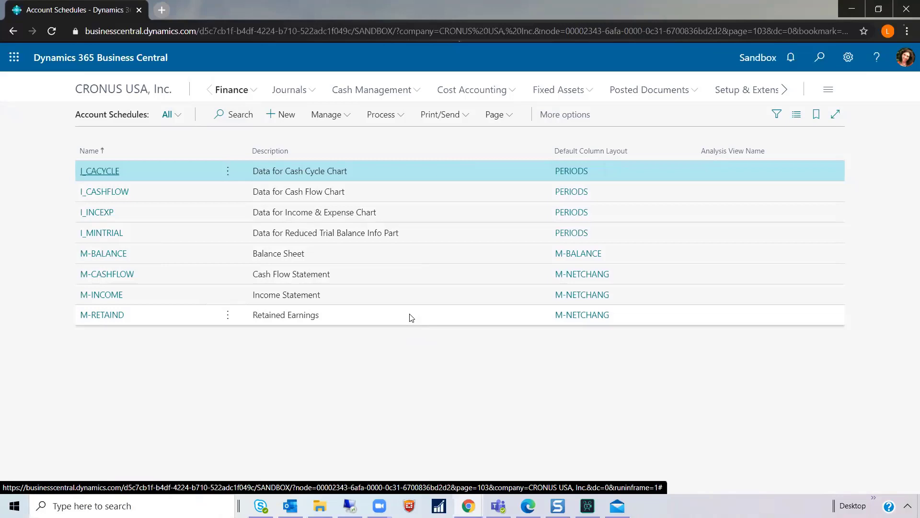
pyautogui.click(419, 259)
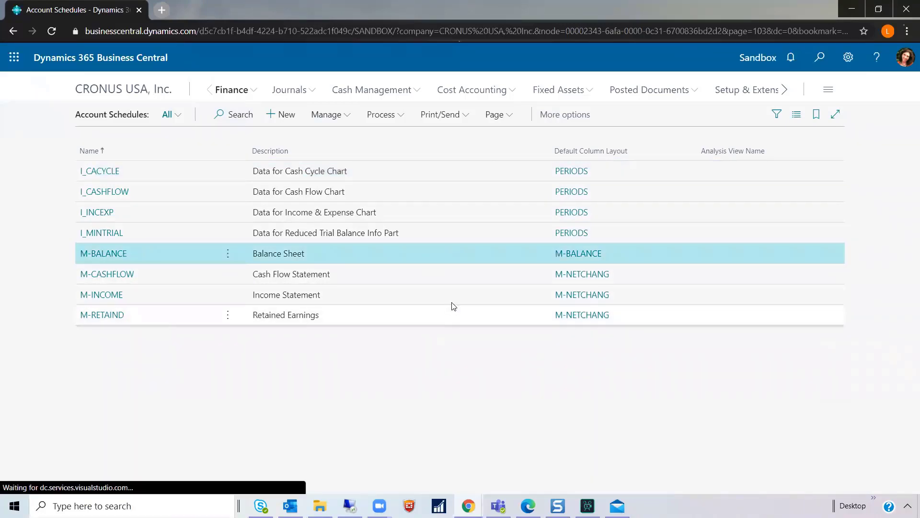
# Edit the M-BALANCE schedule lines directly, declining the offer to make a copy
pyautogui.click(399, 116)
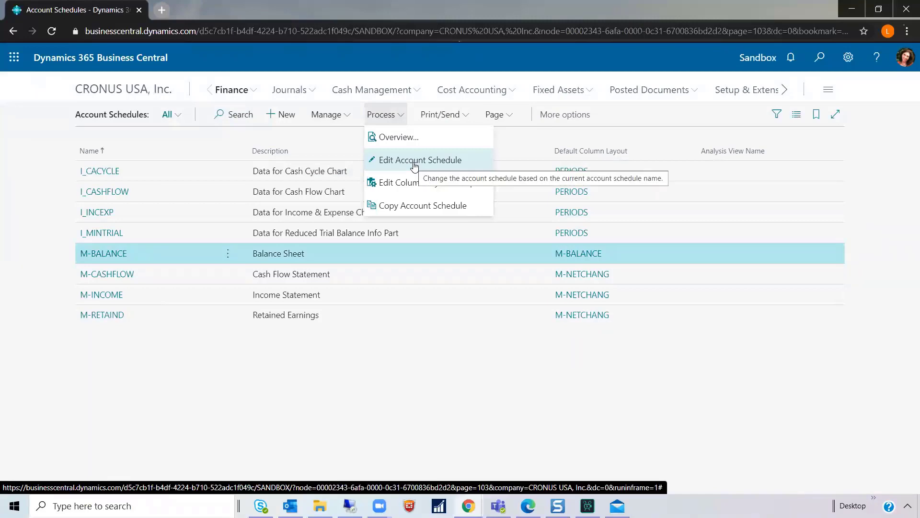
pyautogui.click(414, 165)
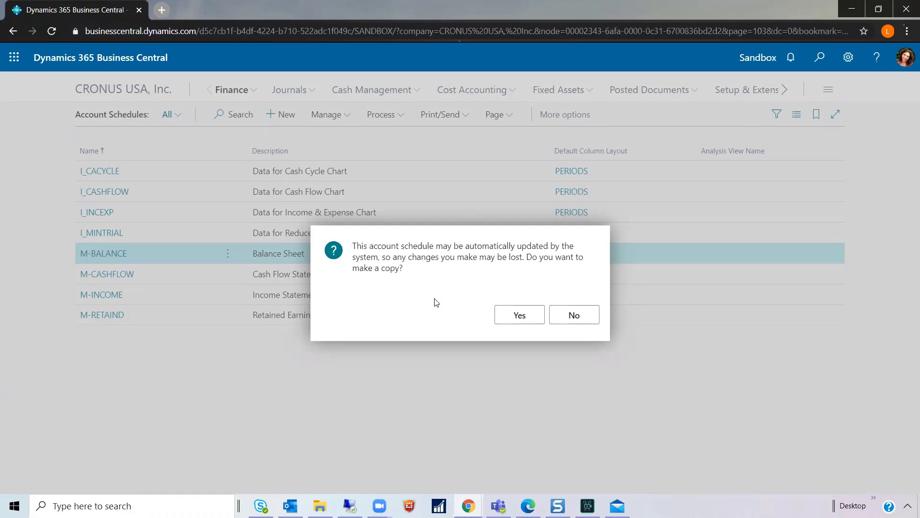
pyautogui.click(581, 315)
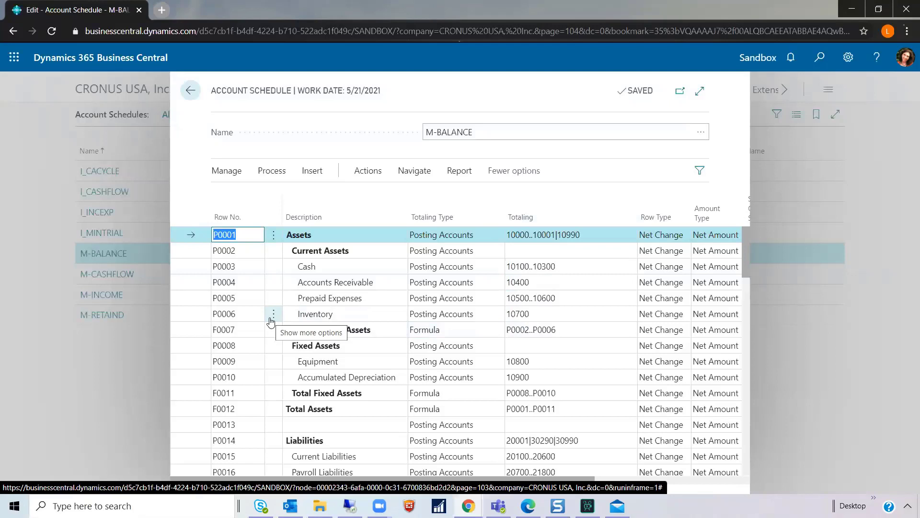
# Insert a blank line above P0006 Inventory in M-BALANCE and select its Totaling cell
pyautogui.moveTo(400, 206)
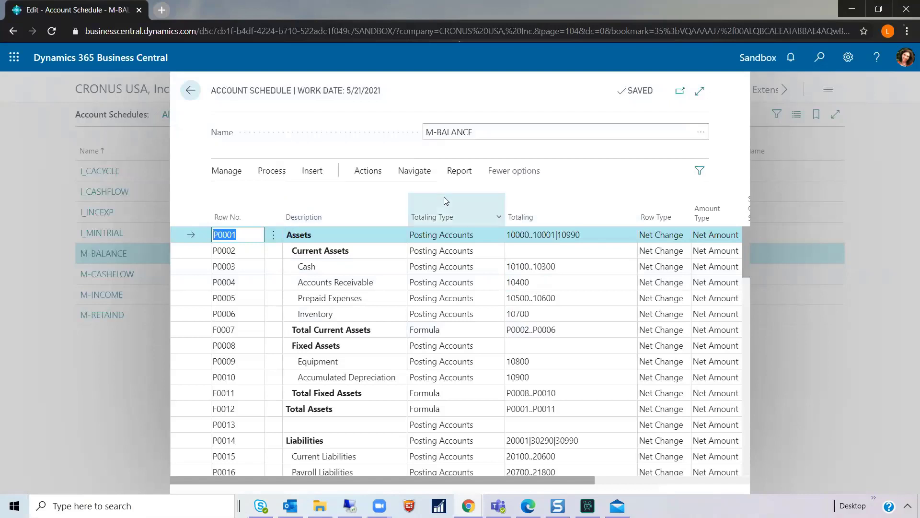
pyautogui.moveTo(444, 197)
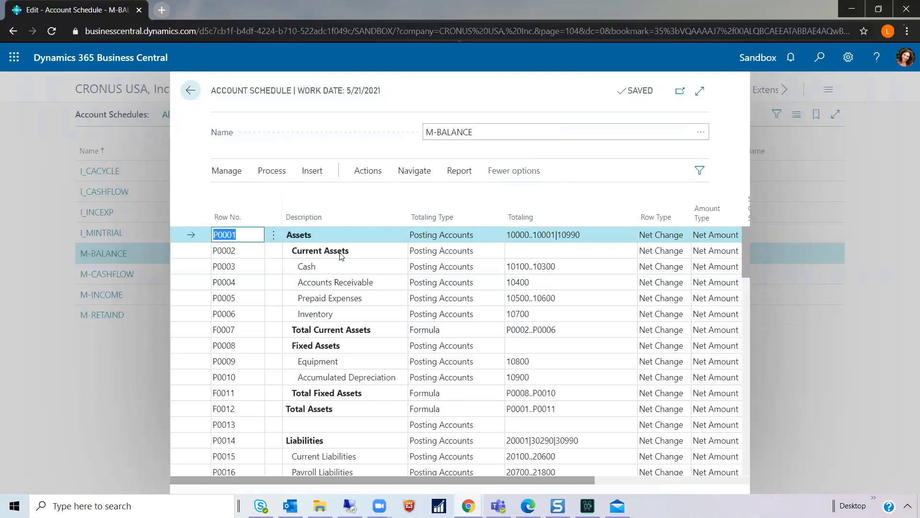
pyautogui.click(549, 317)
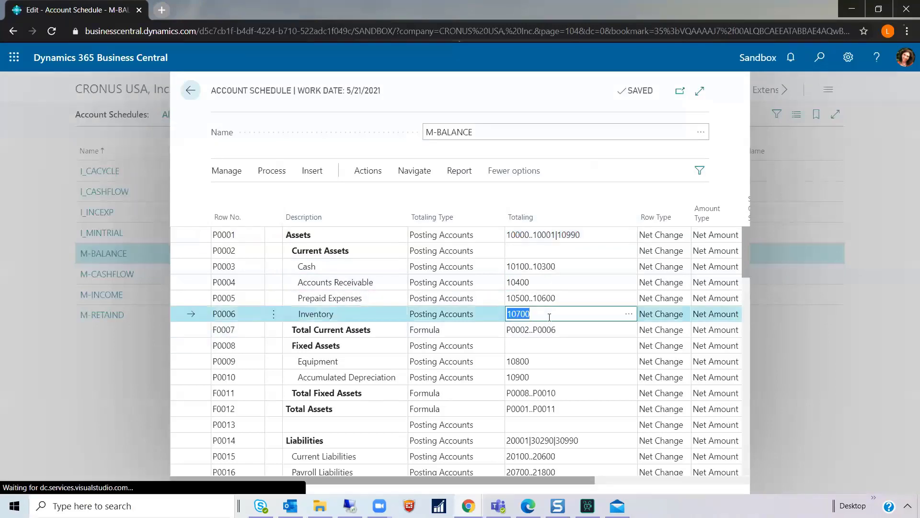
pyautogui.click(553, 314)
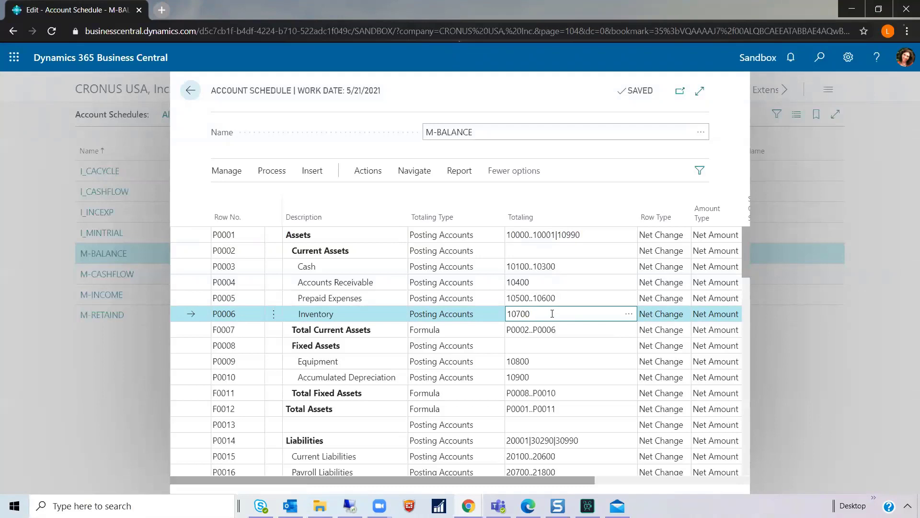
pyautogui.click(274, 315)
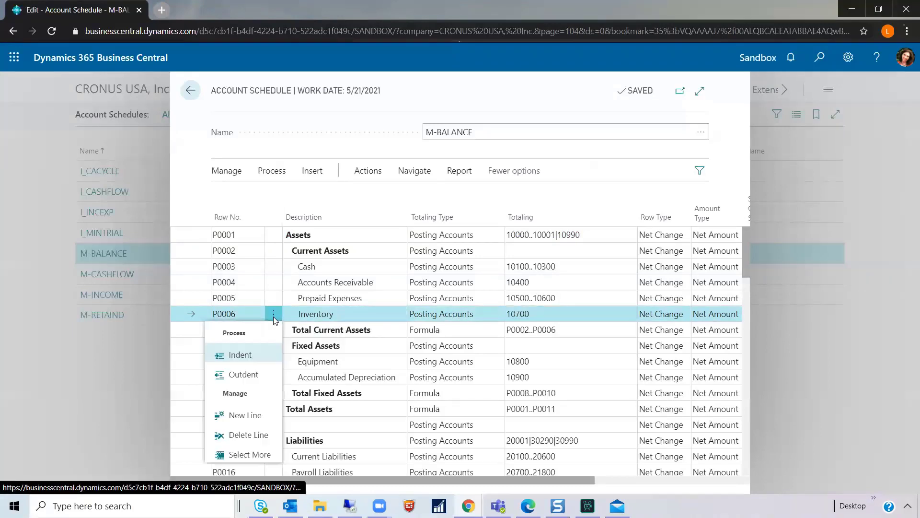
pyautogui.click(254, 415)
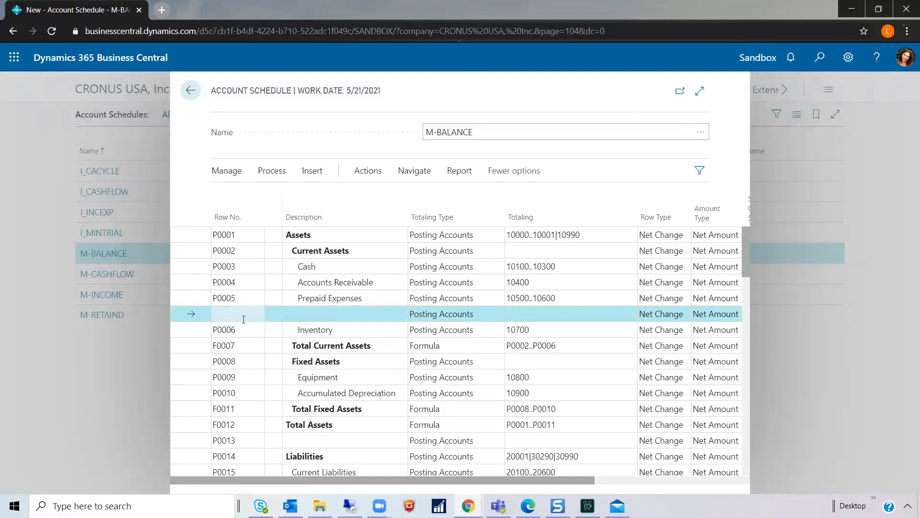
pyautogui.click(557, 314)
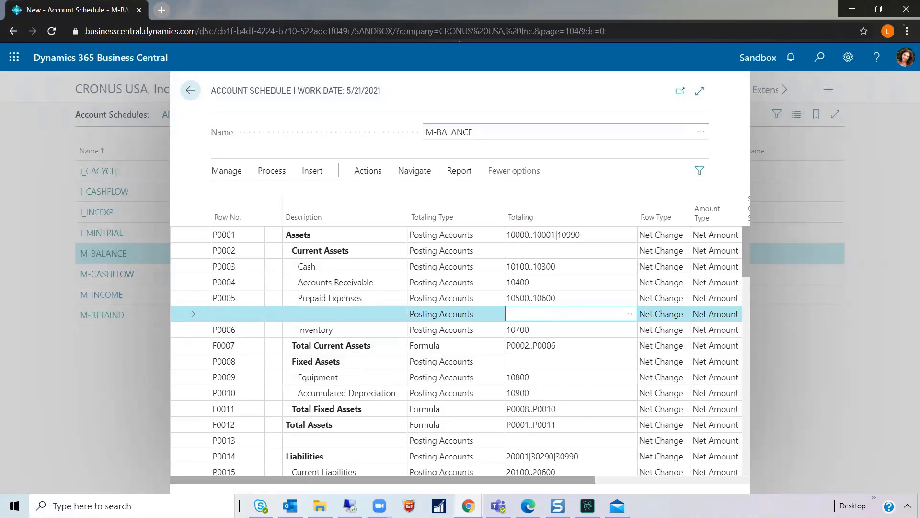
# Search 'categories' with Tell Me and open the G/L Account Categories page
pyautogui.click(188, 91)
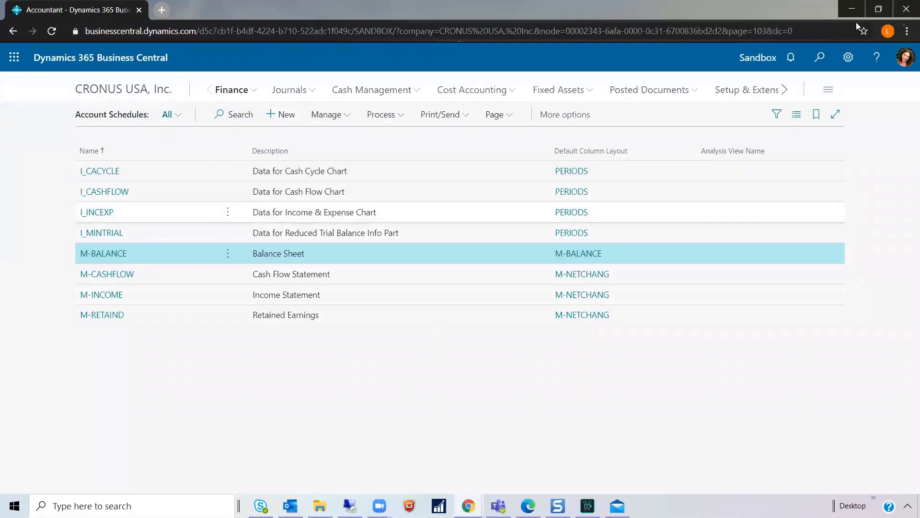
pyautogui.hotkey('alt', 'q')
pyautogui.write('cate')
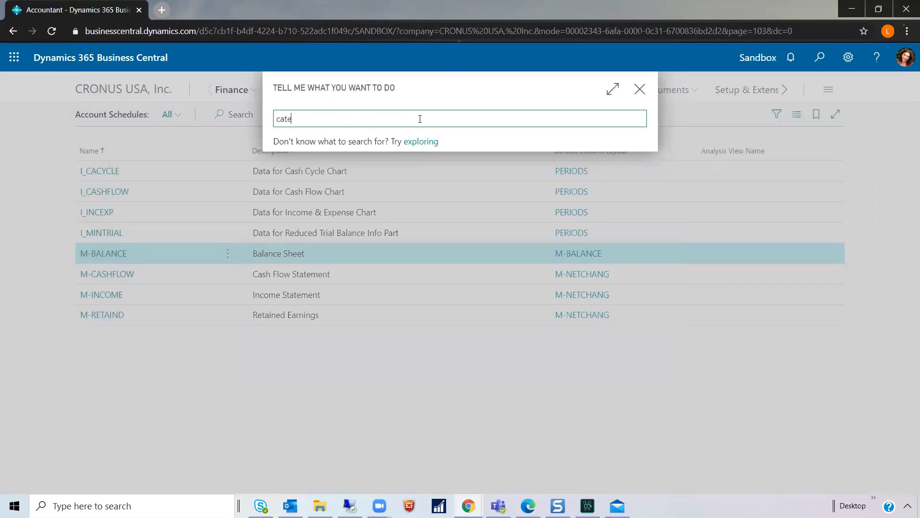
pyautogui.write('gories')
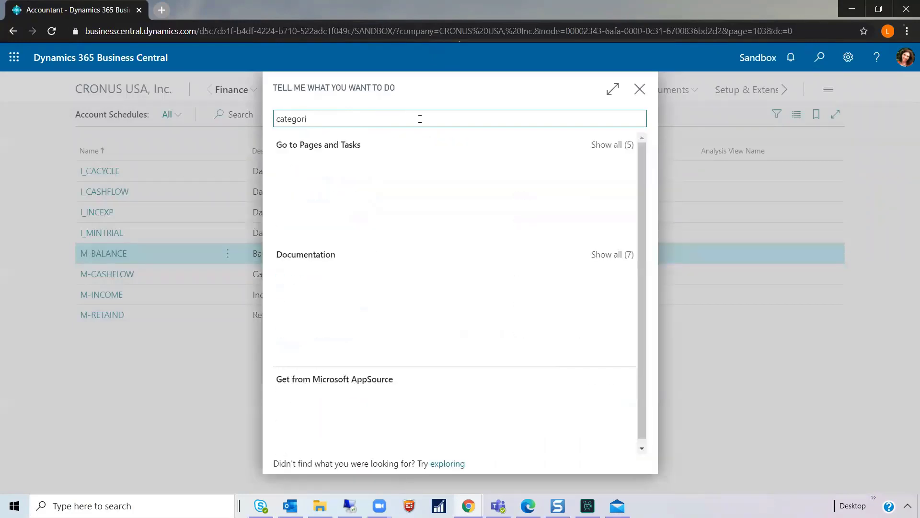
pyautogui.click(603, 146)
pyautogui.click(391, 253)
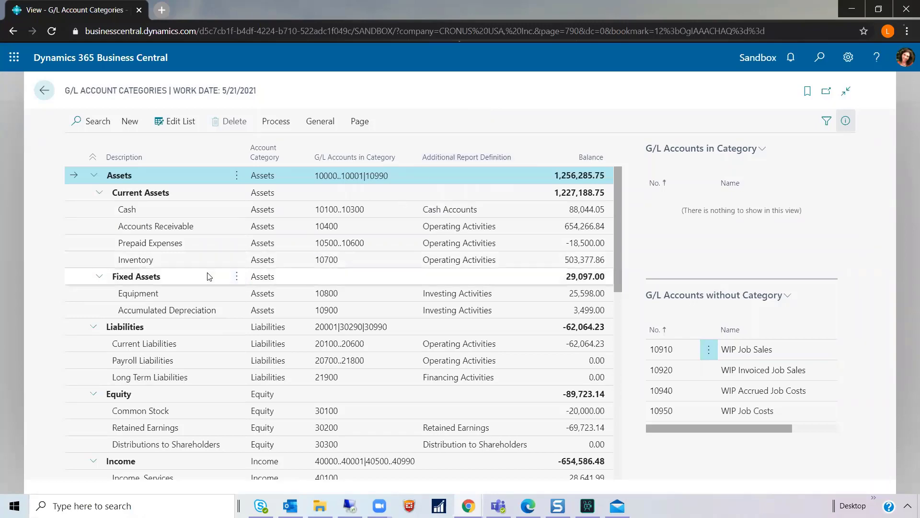
pyautogui.scroll(-8, 222, 321)
pyautogui.scroll(-2, 222, 319)
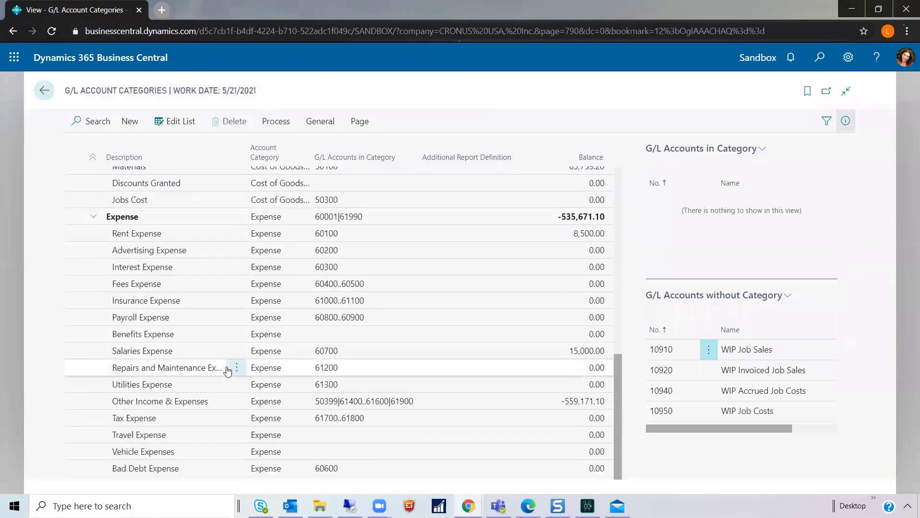
pyautogui.scroll(10, 232, 366)
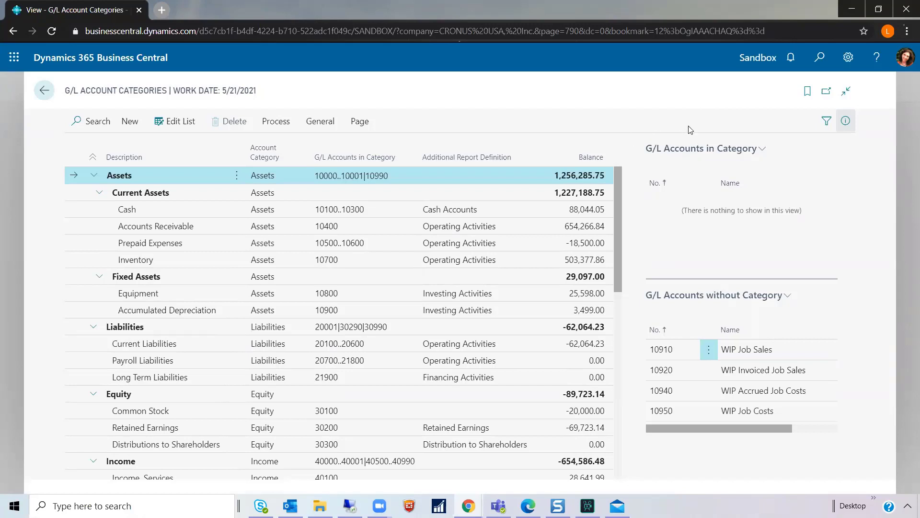
pyautogui.click(289, 209)
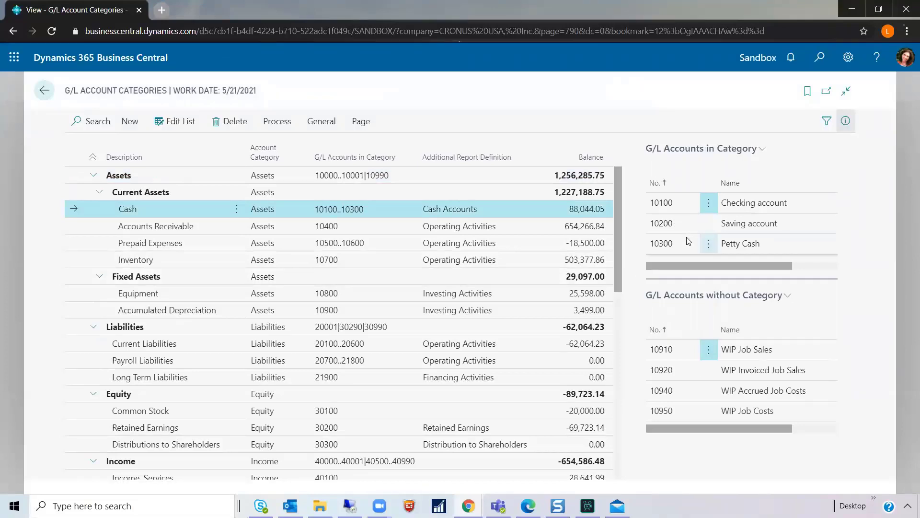
pyautogui.click(377, 229)
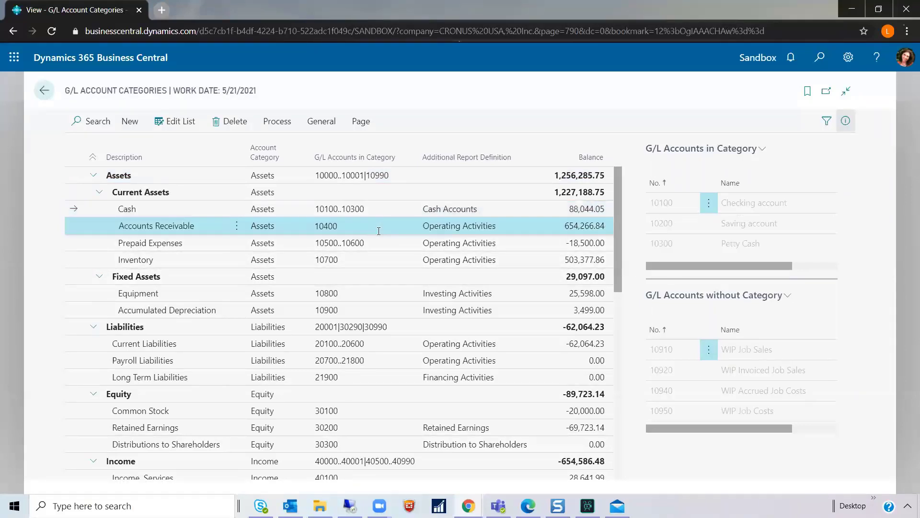
pyautogui.click(378, 244)
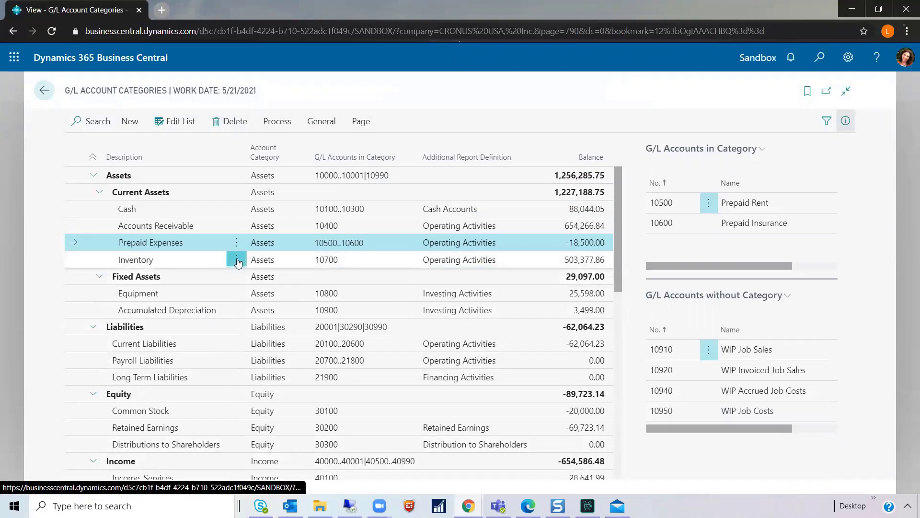
# Switch the G/L Account Categories list to edit mode and bring up the Inventory line's actions
pyautogui.click(236, 259)
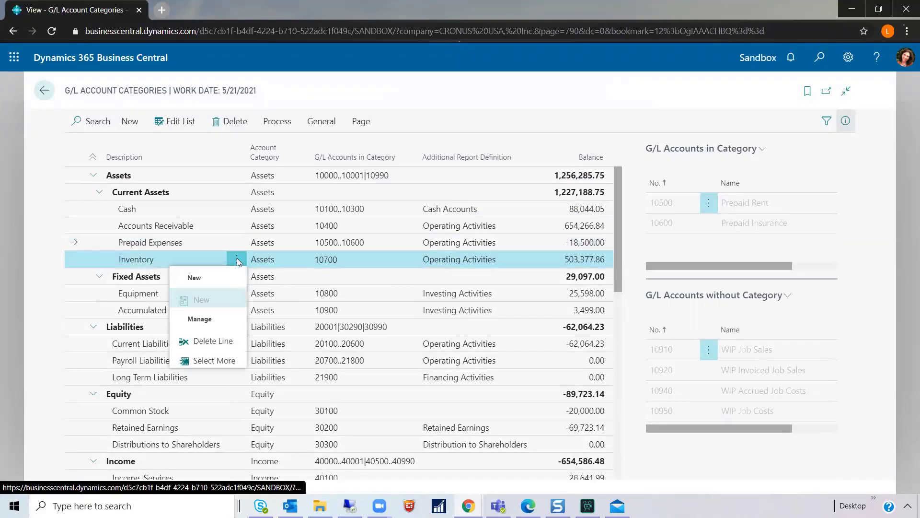
pyautogui.click(185, 121)
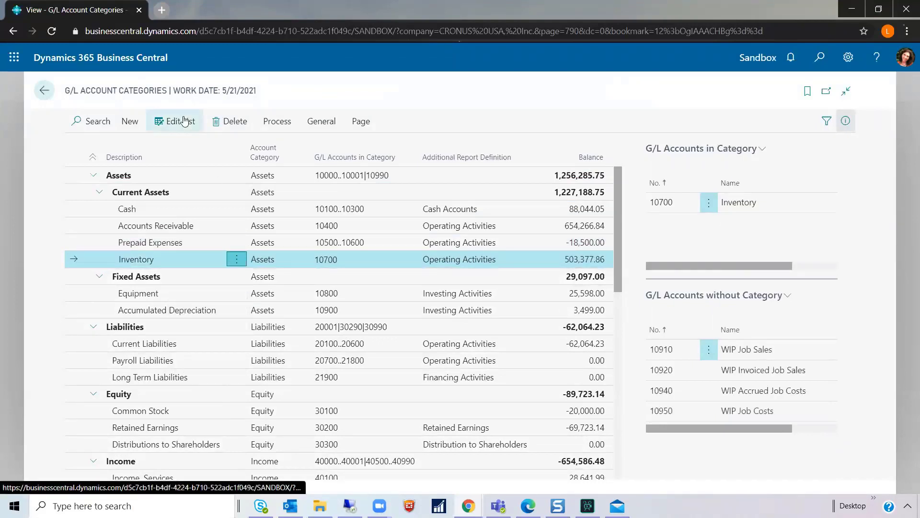
pyautogui.click(185, 121)
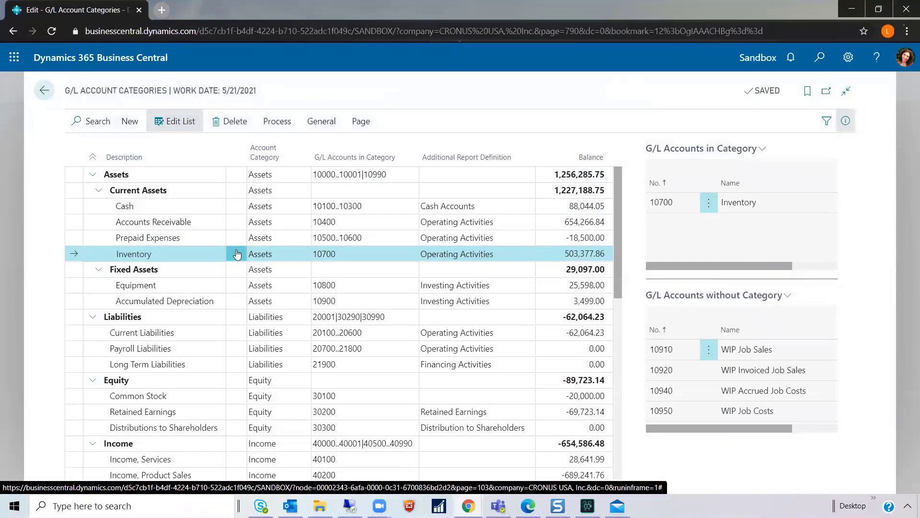
pyautogui.click(236, 254)
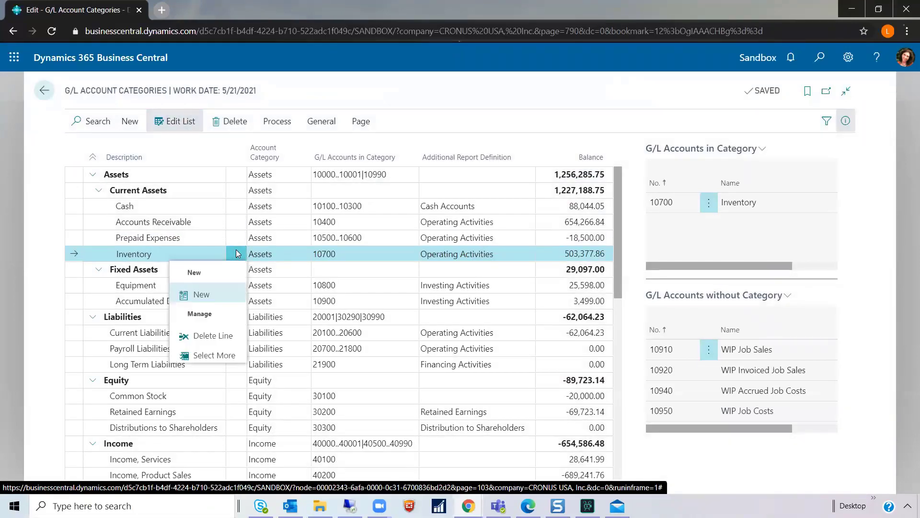
# Add a WIP category line below Inventory covering accounts 10910..10920, then close the page
pyautogui.click(228, 298)
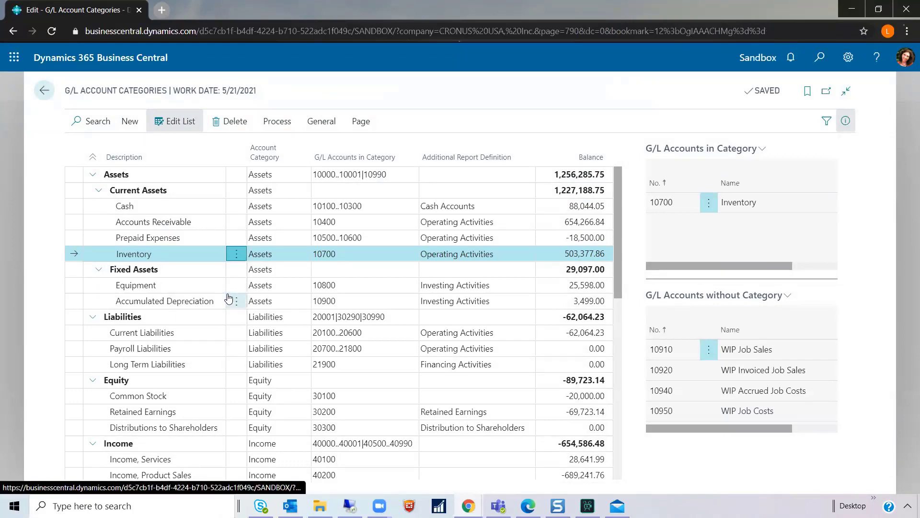
pyautogui.click(192, 257)
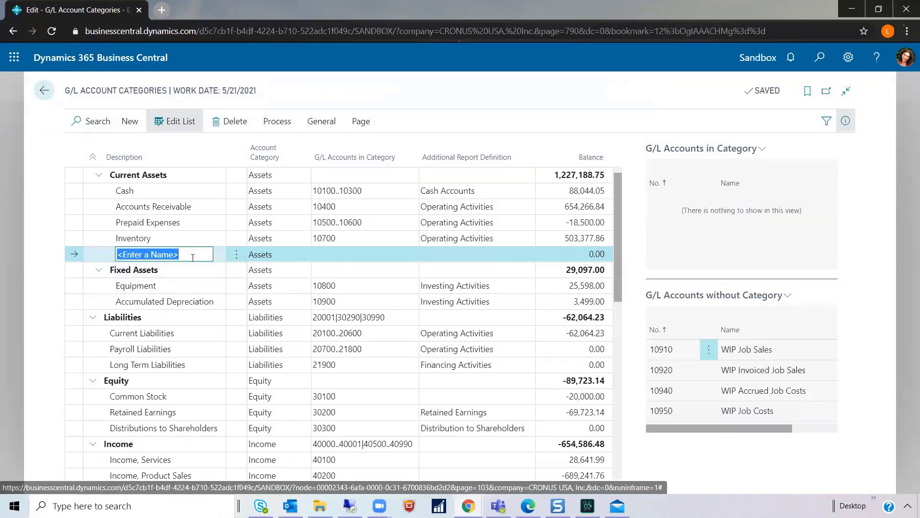
pyautogui.write('WIP')
pyautogui.press('Tab')
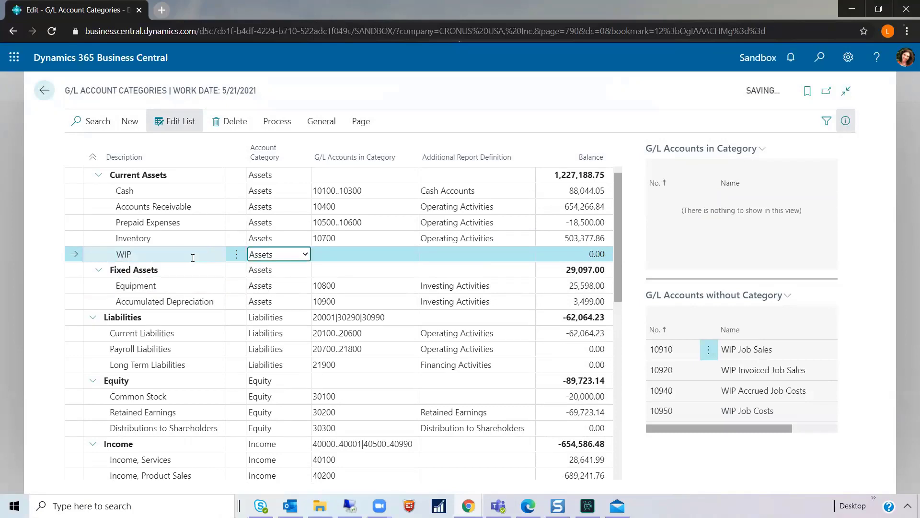
pyautogui.press('Tab')
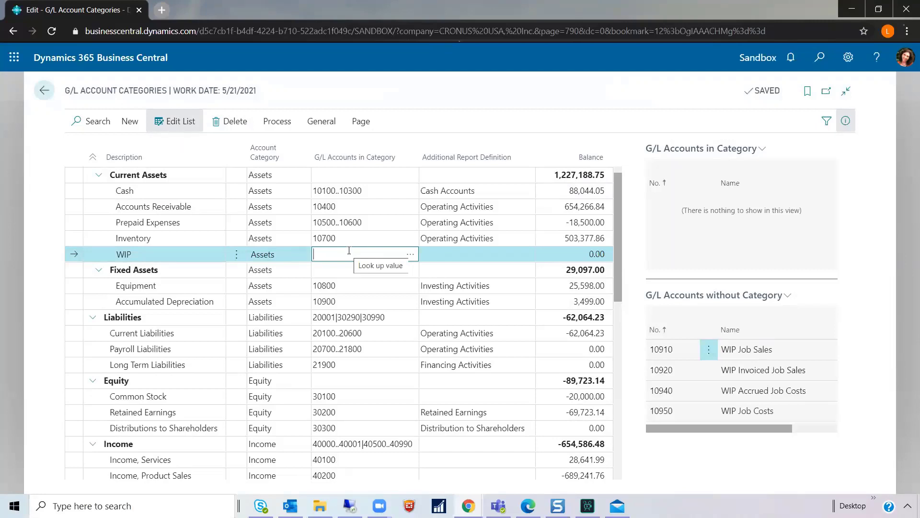
pyautogui.write('1091')
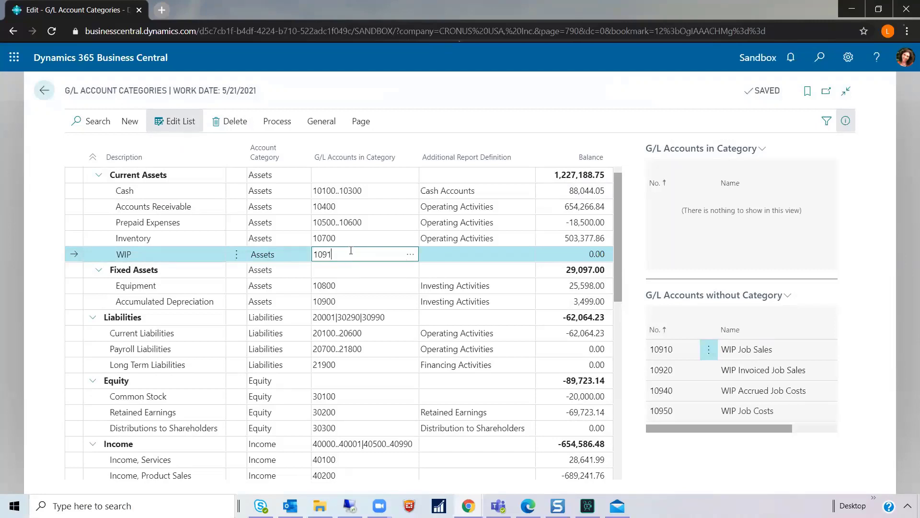
pyautogui.write('0..10920')
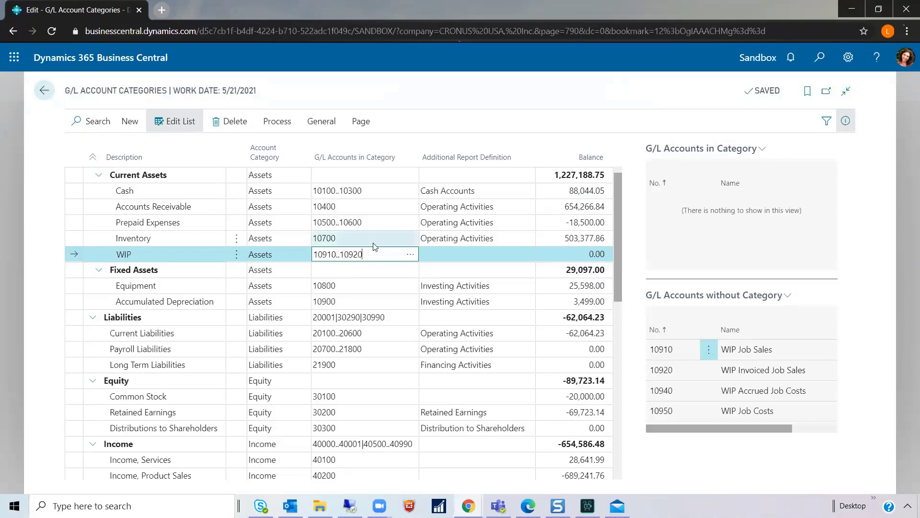
pyautogui.press('Tab')
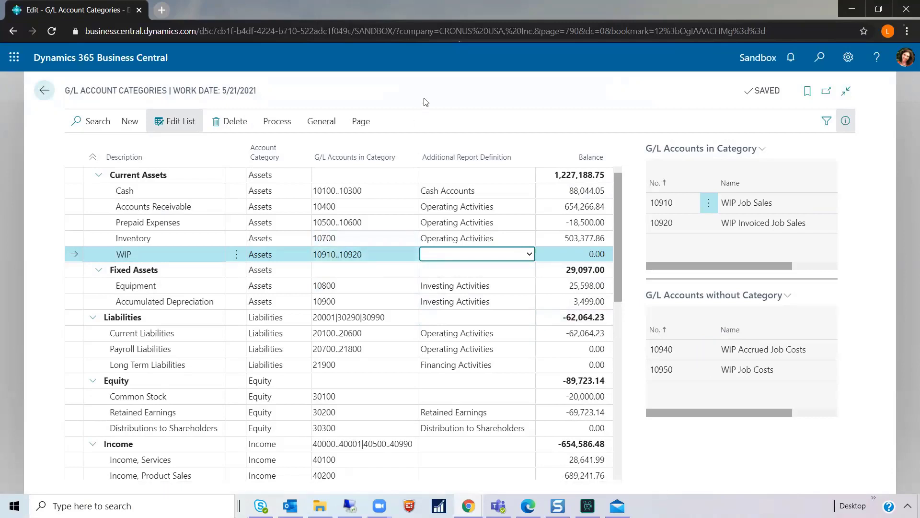
pyautogui.press('Return')
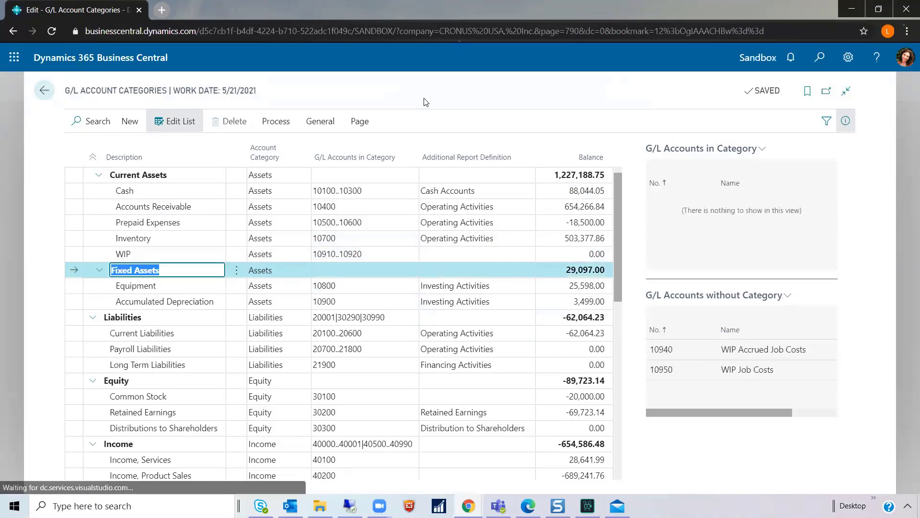
pyautogui.press('Escape')
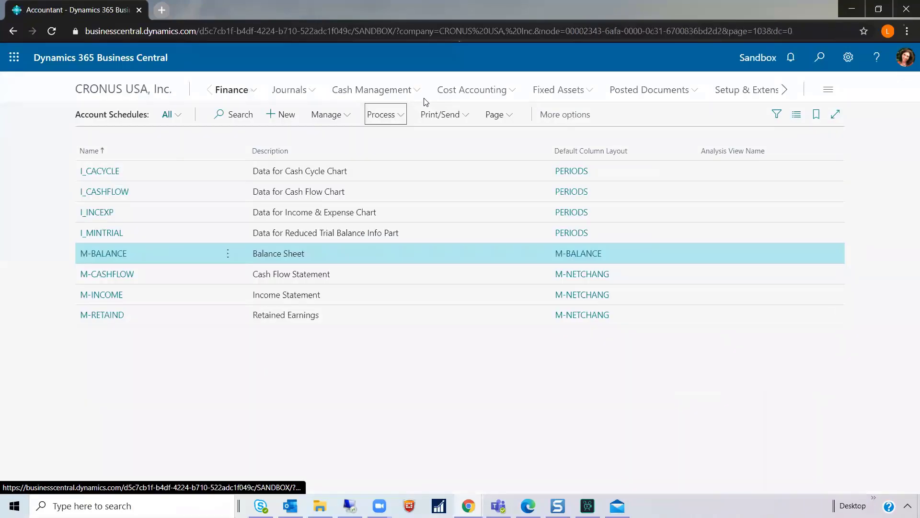
# Reopen the Chart of Accounts from the company home page and scroll to accounts 10910–10950
pyautogui.click(140, 93)
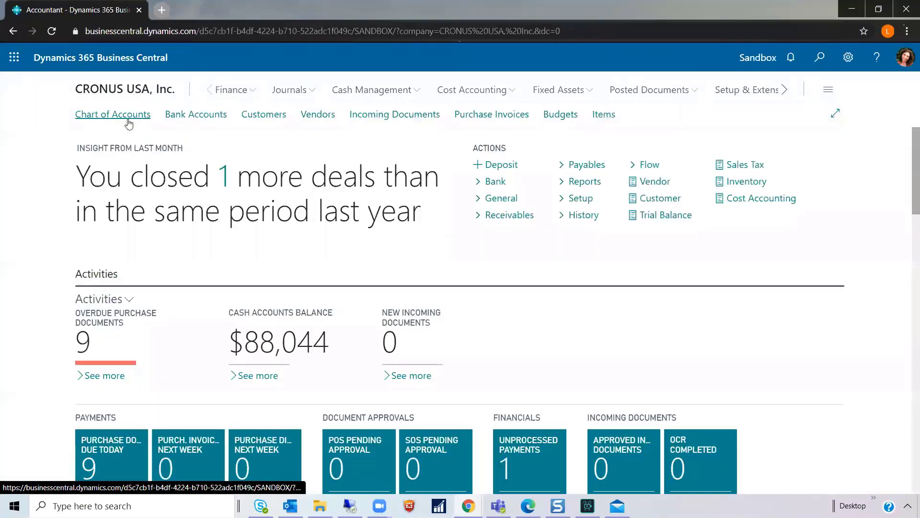
pyautogui.click(128, 123)
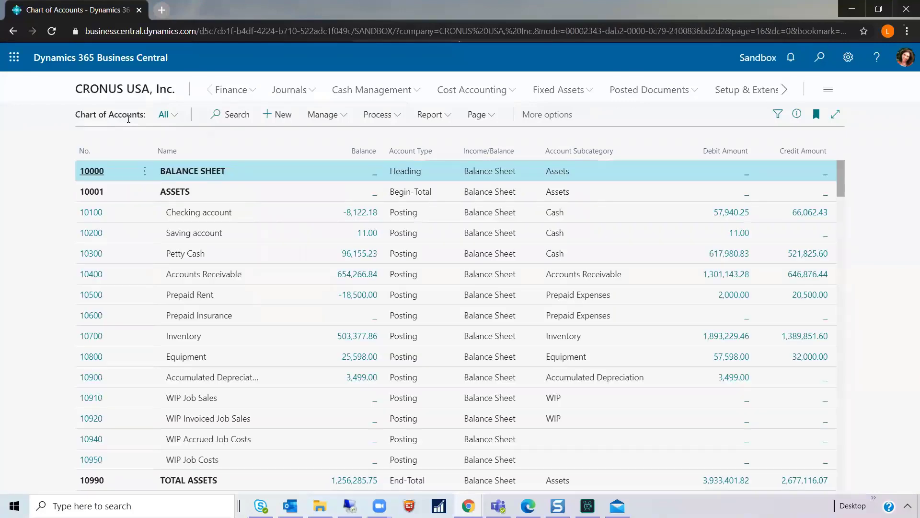
pyautogui.scroll(-2, 495, 348)
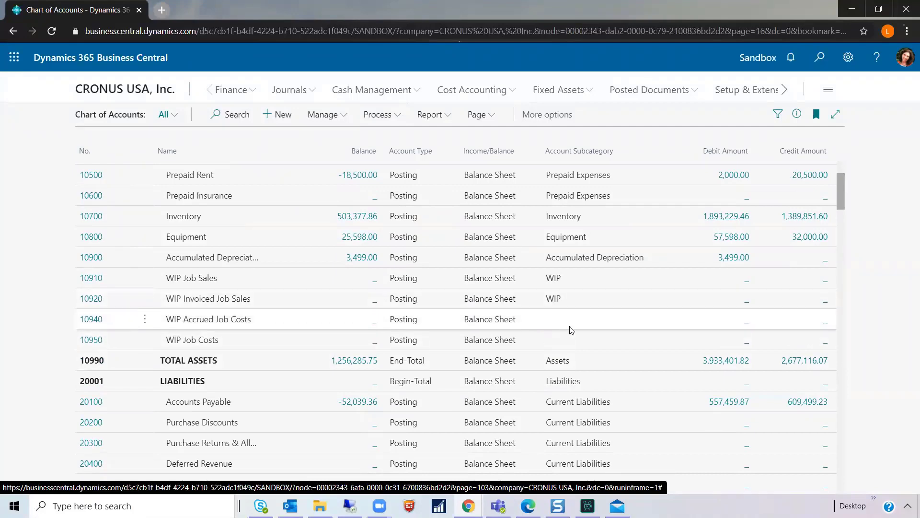
# Assign the WIP subcategory to accounts 10940 and 10950, then close the account card
pyautogui.click(96, 325)
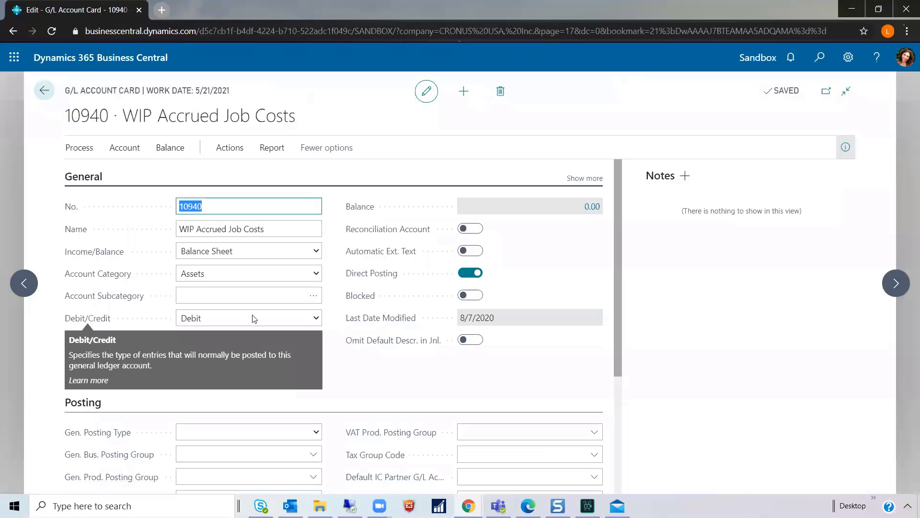
pyautogui.click(314, 295)
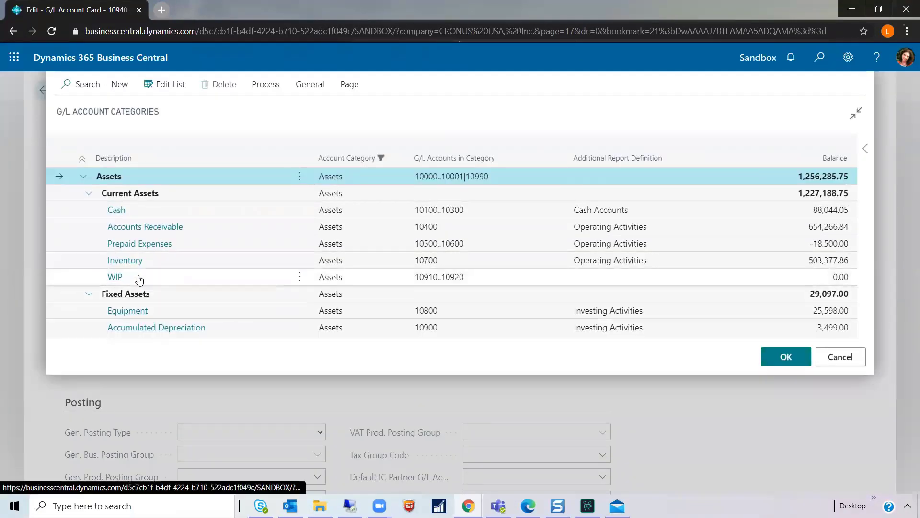
pyautogui.click(139, 279)
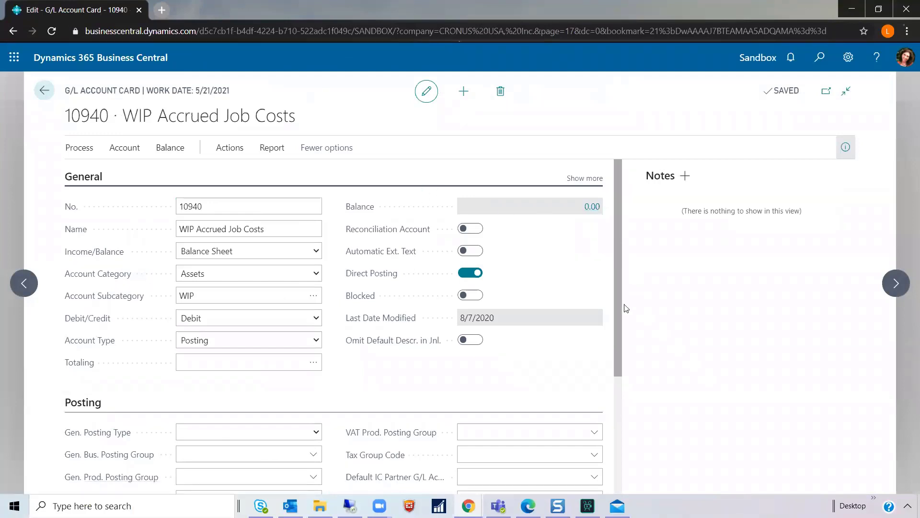
pyautogui.click(887, 288)
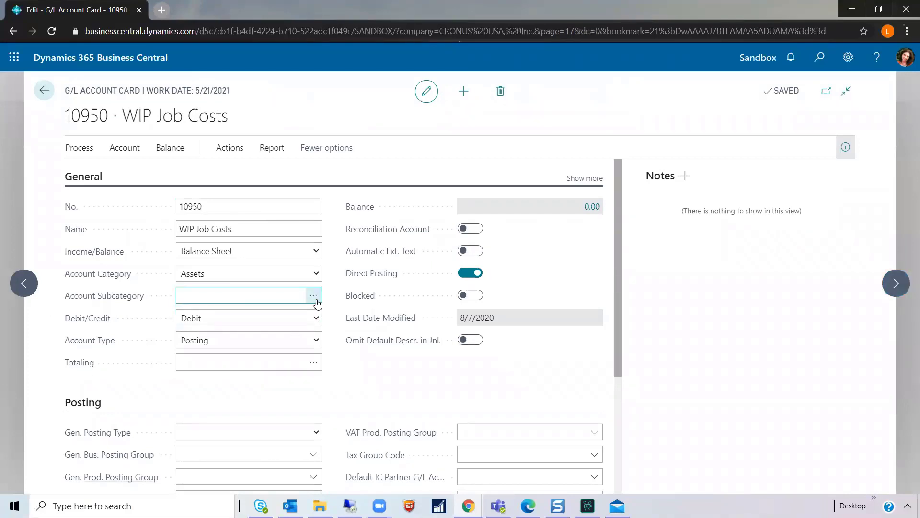
pyautogui.click(315, 299)
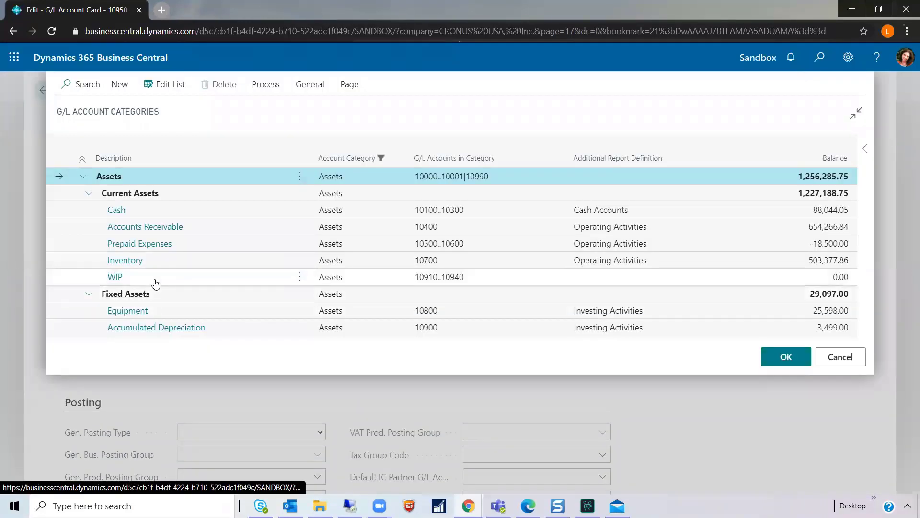
pyautogui.click(156, 284)
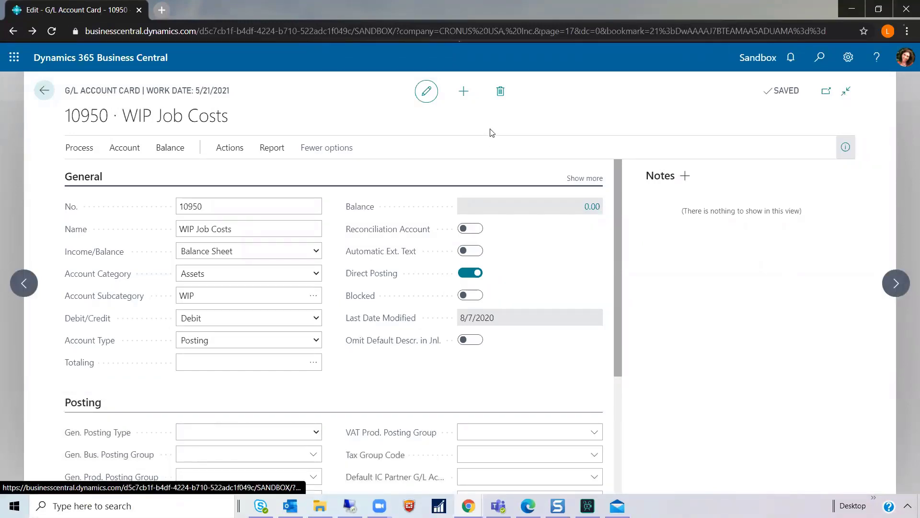
pyautogui.press('Escape')
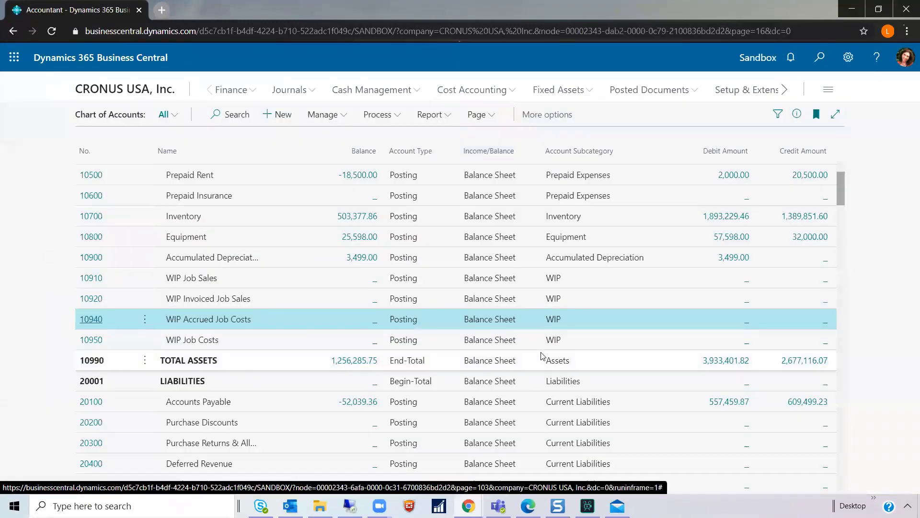
# Search 'categories' in Tell Me and open the G/L Account Categories page
pyautogui.click(819, 58)
pyautogui.write('cat')
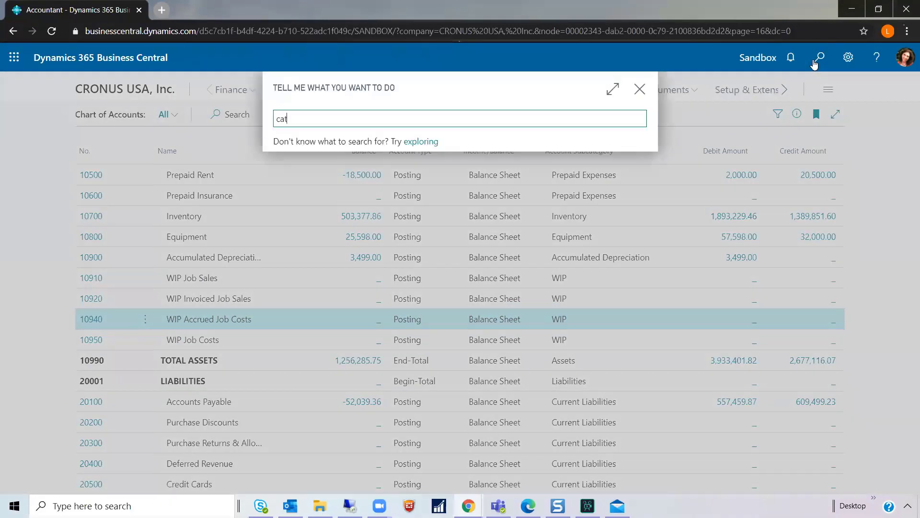
pyautogui.write('egories')
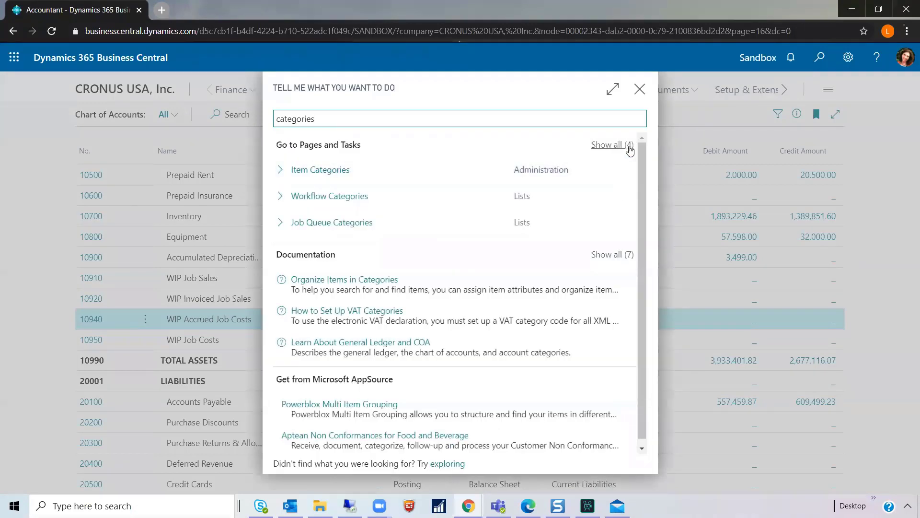
pyautogui.click(626, 145)
pyautogui.click(384, 249)
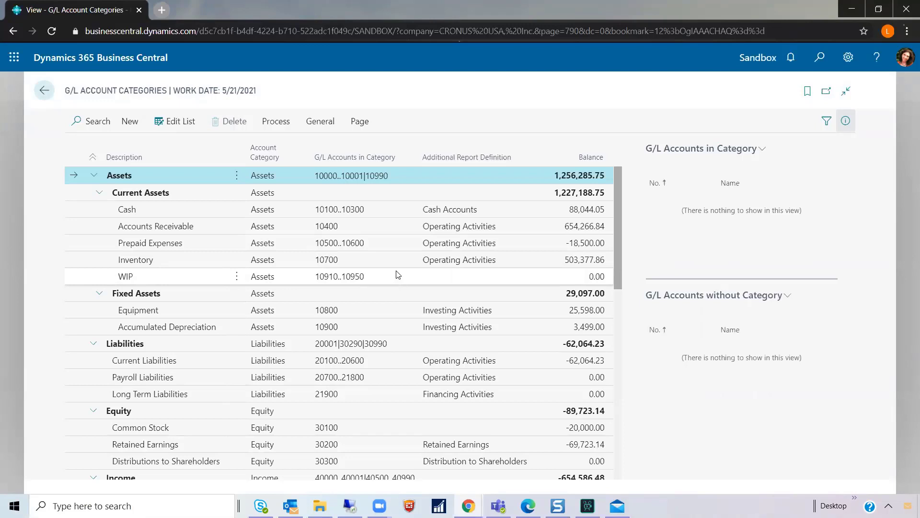
# Run Generate Account Schedules from the editable categories list, then close the G/L Account Categories page
pyautogui.click(187, 121)
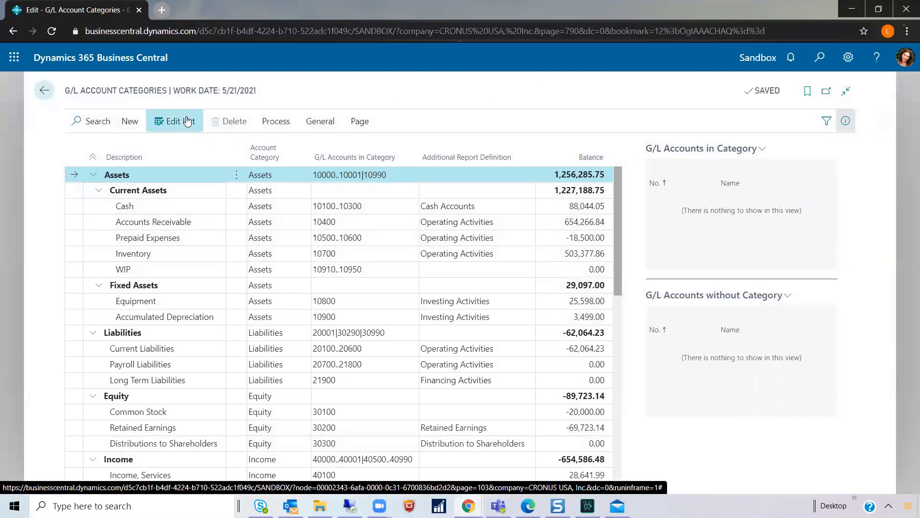
pyautogui.click(283, 121)
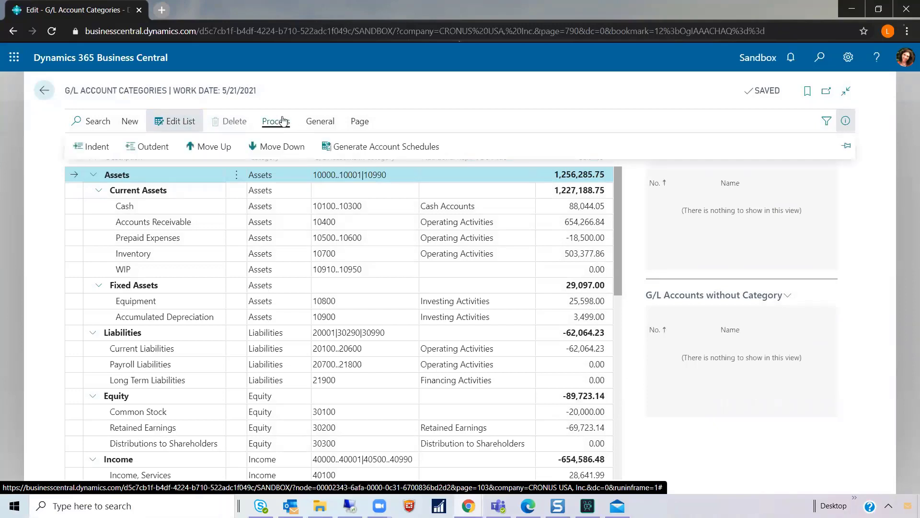
pyautogui.click(398, 146)
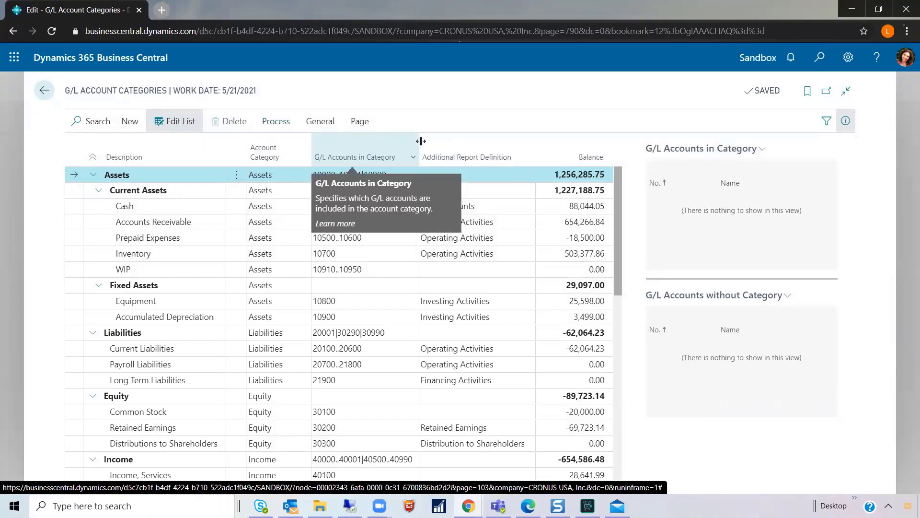
pyautogui.moveTo(444, 143)
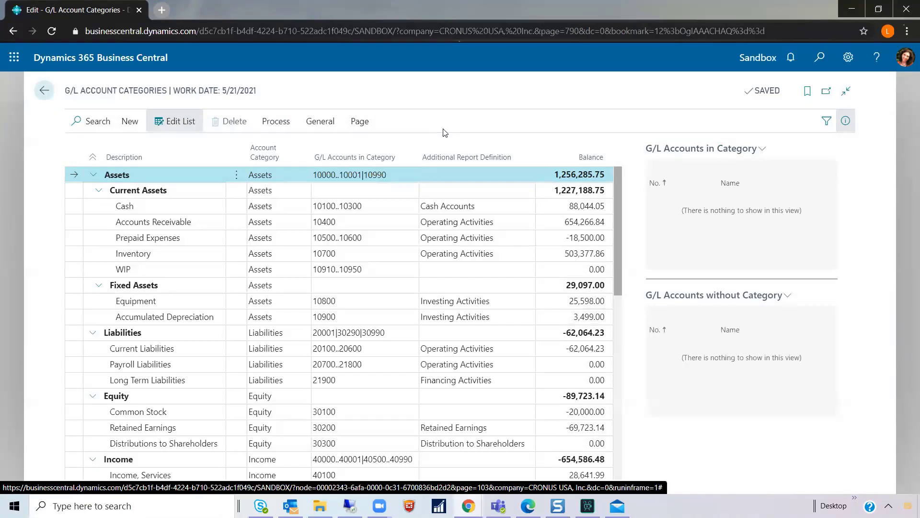
pyautogui.press('Escape')
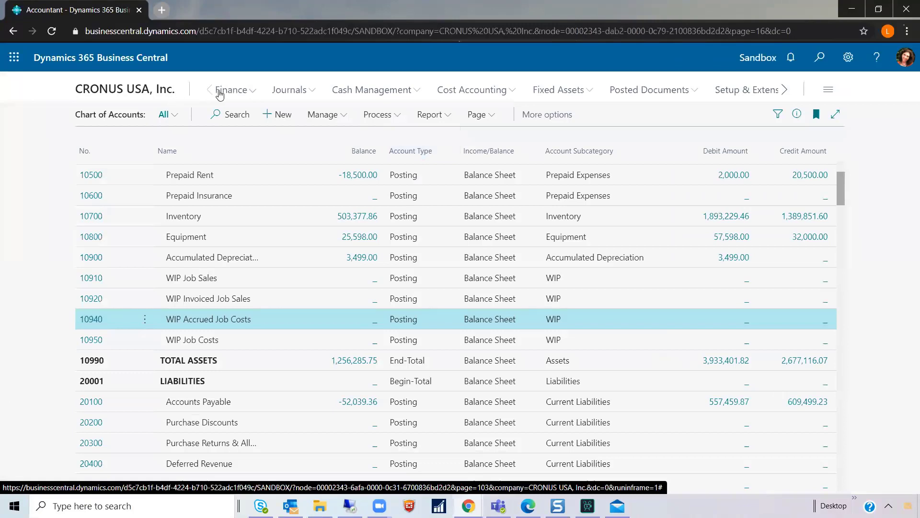
# Open the M-BALANCE Acc. Schedule Overview and select the new P0007 WIP row
pyautogui.click(217, 92)
pyautogui.click(336, 130)
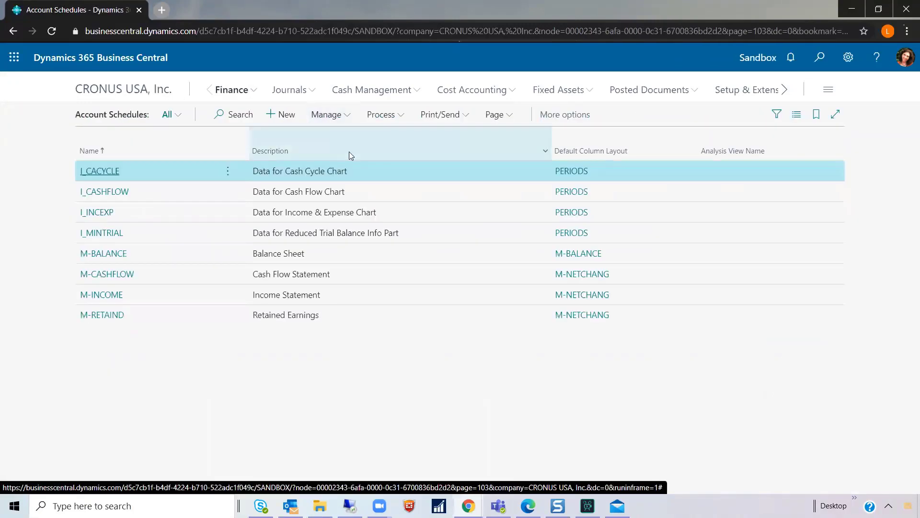
pyautogui.click(404, 255)
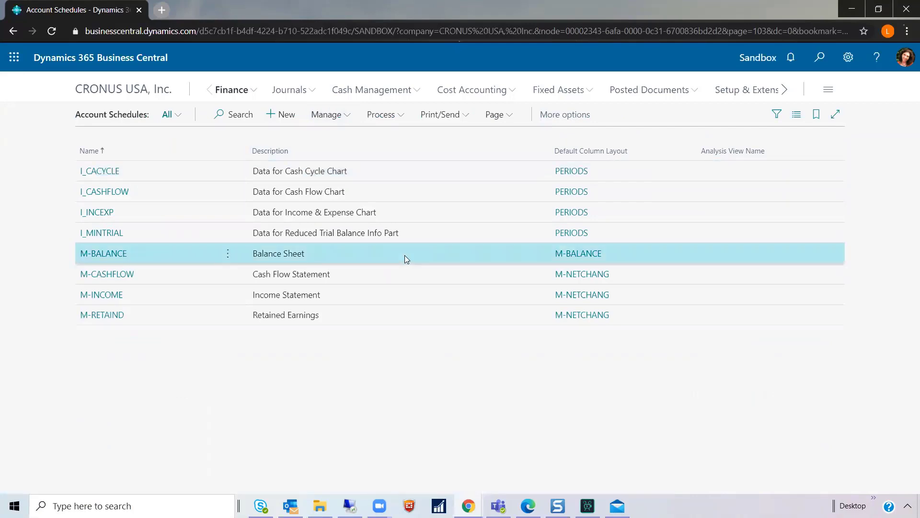
pyautogui.click(383, 115)
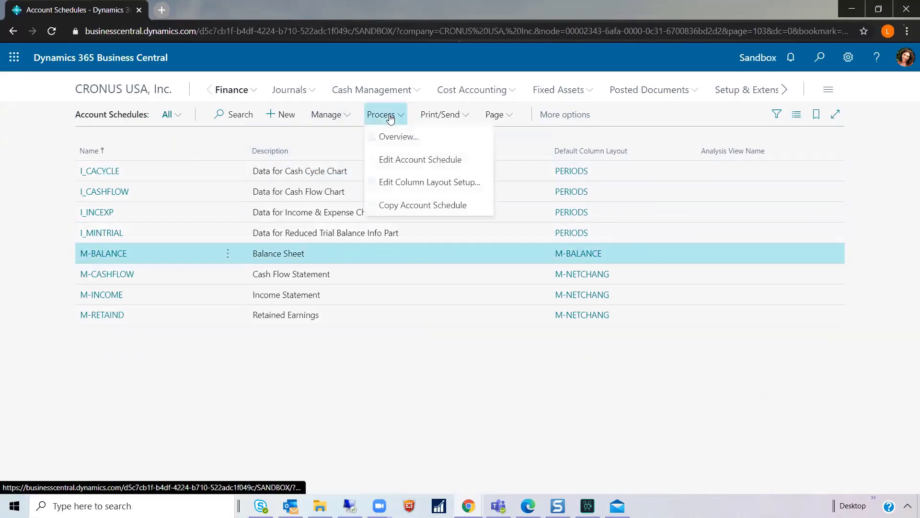
pyautogui.click(404, 138)
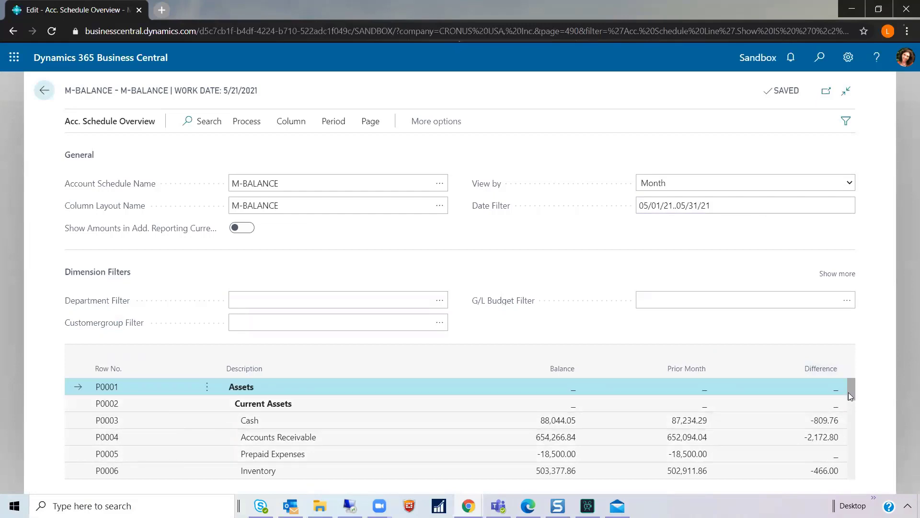
pyautogui.moveTo(848, 392); pyautogui.dragTo(849, 405)
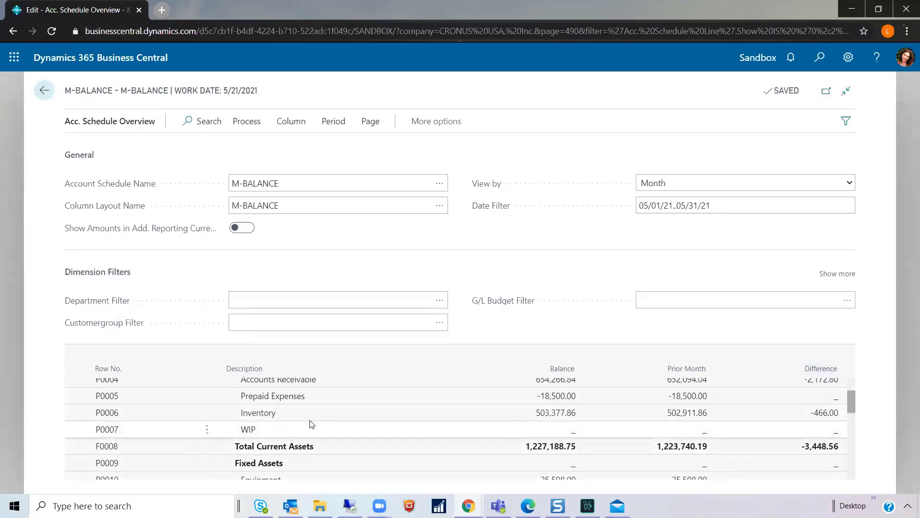
pyautogui.click(298, 433)
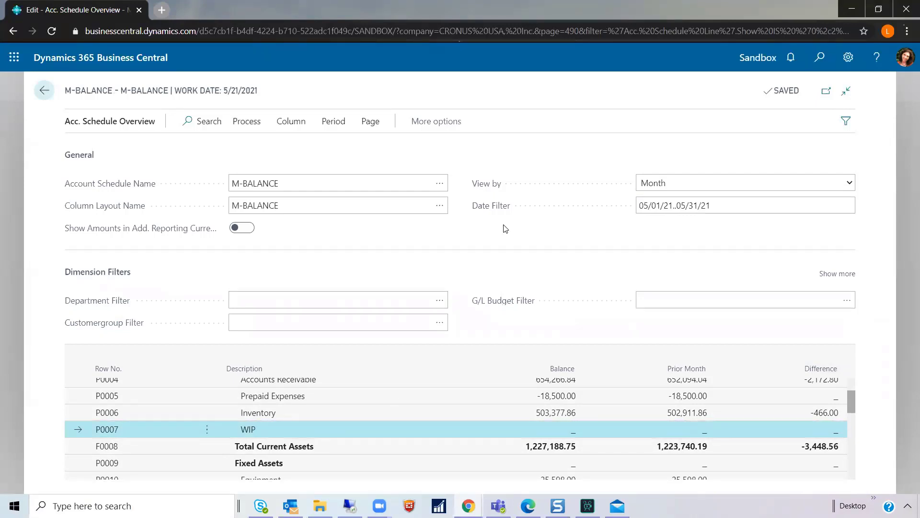
pyautogui.press('Escape')
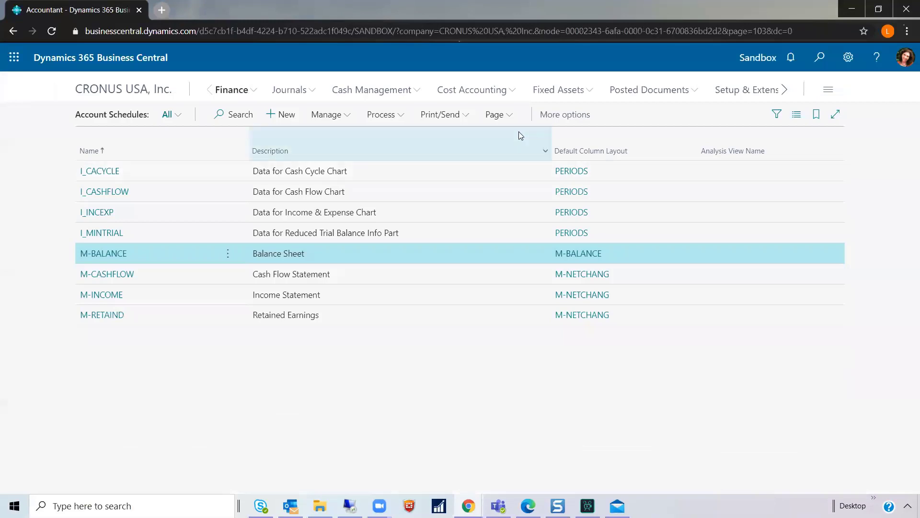